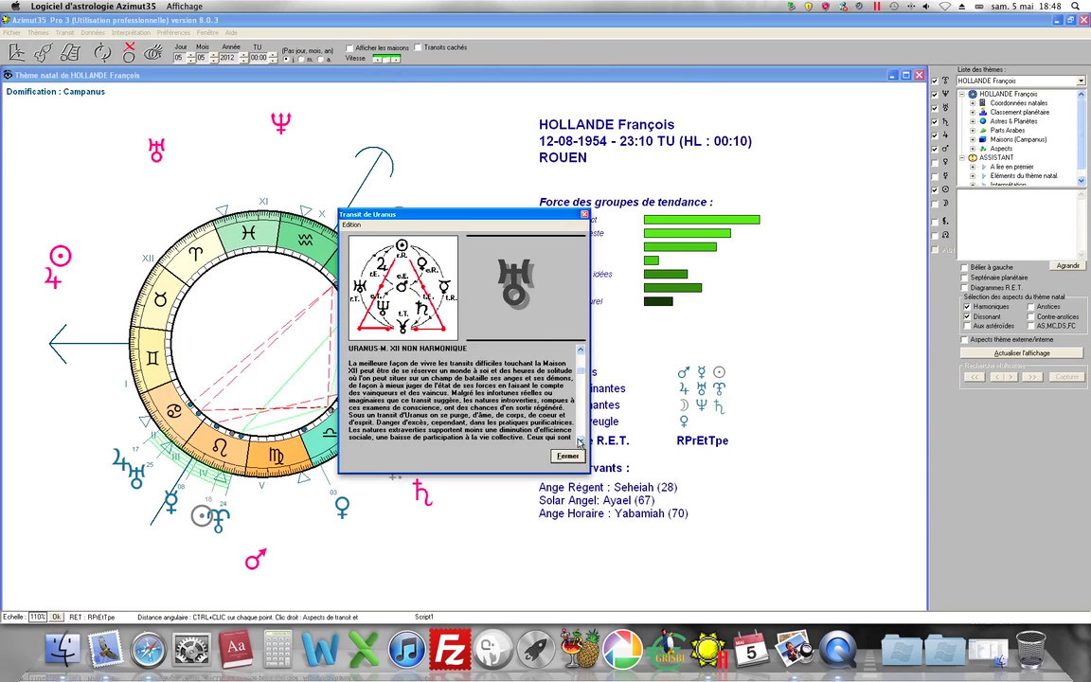
Read the Uranus transit interpretations from the XII house section through Uranus-Mercury, and close the interpretation window.
left_click(578, 441)
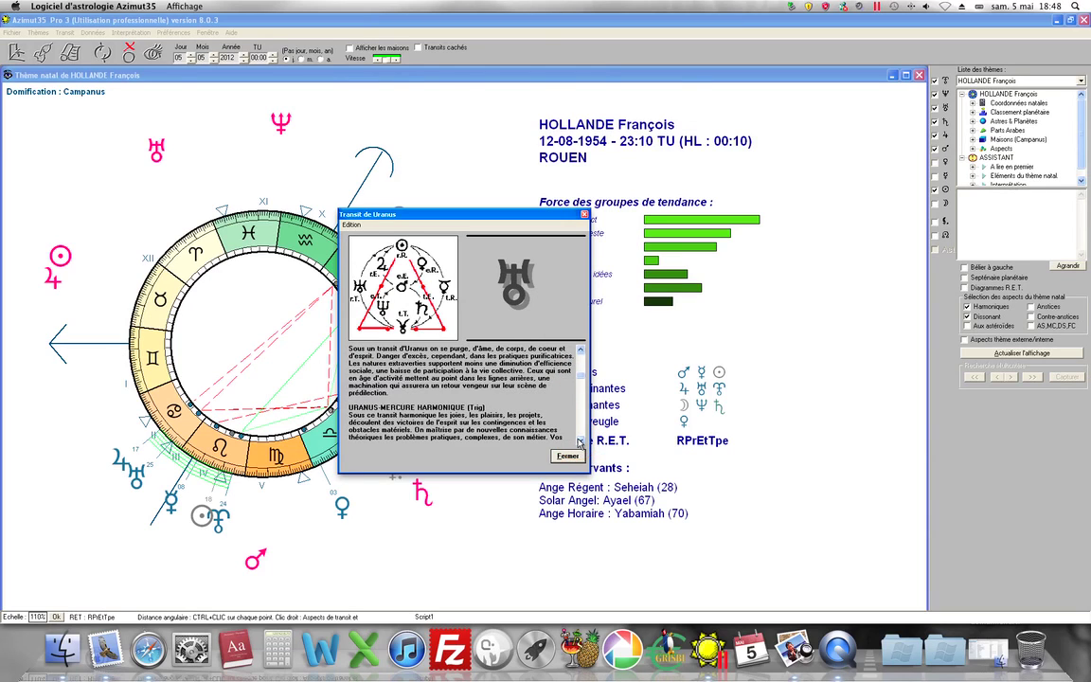
left_click(579, 441)
left_click(579, 441)
left_click(578, 441)
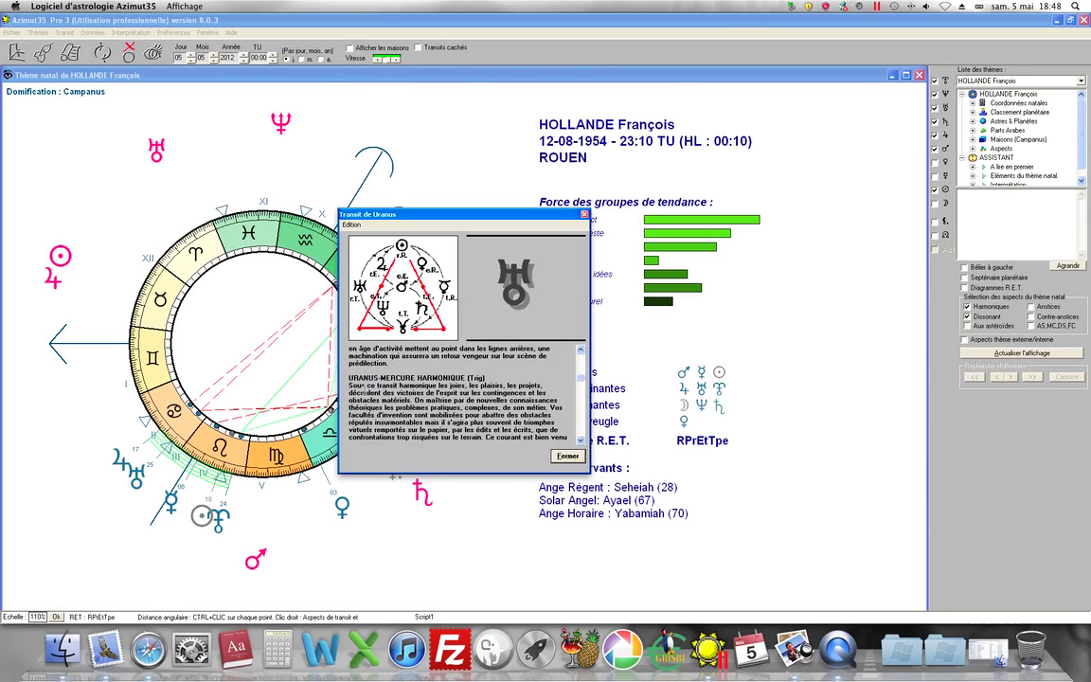
left_click(581, 440)
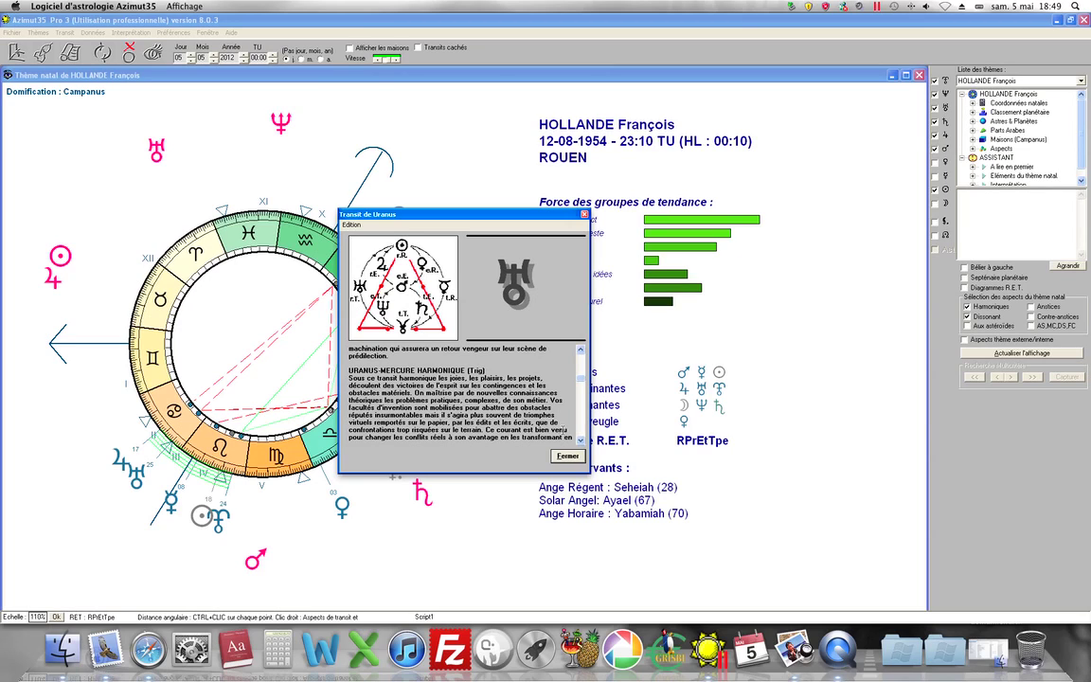
left_click(582, 441)
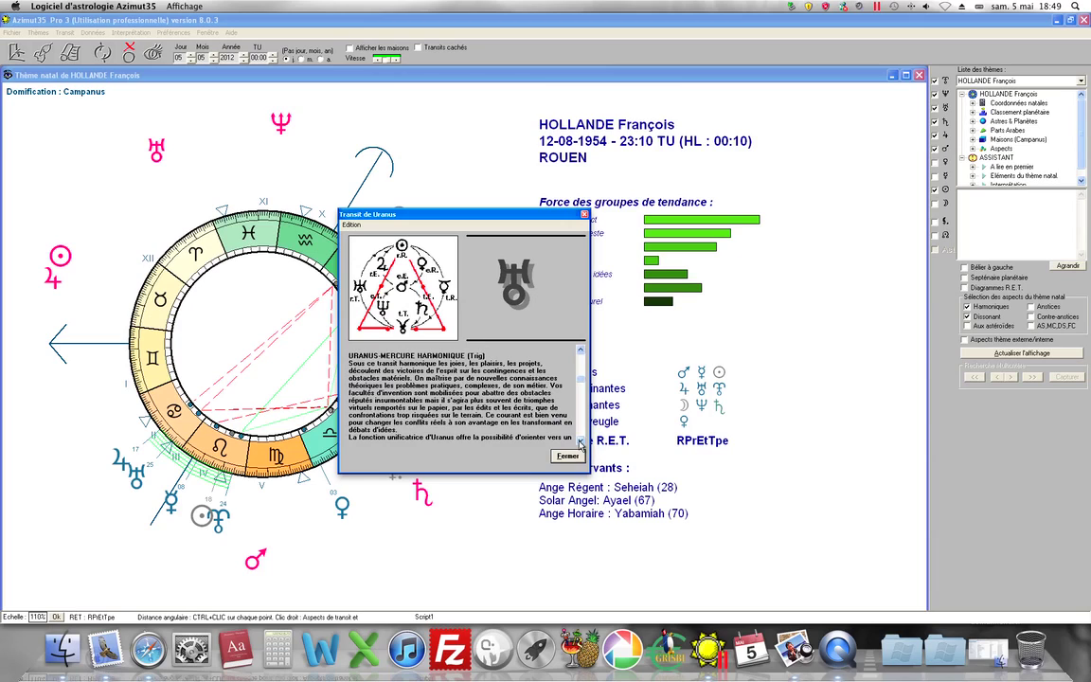
left_click(582, 441)
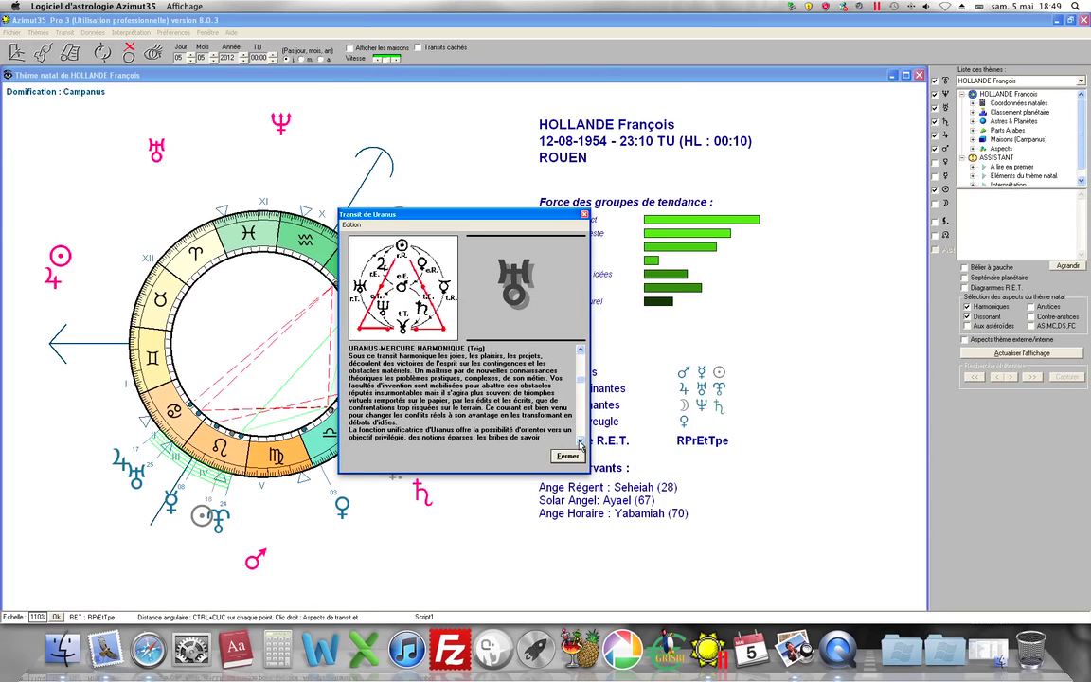
left_click(582, 441)
left_click(581, 441)
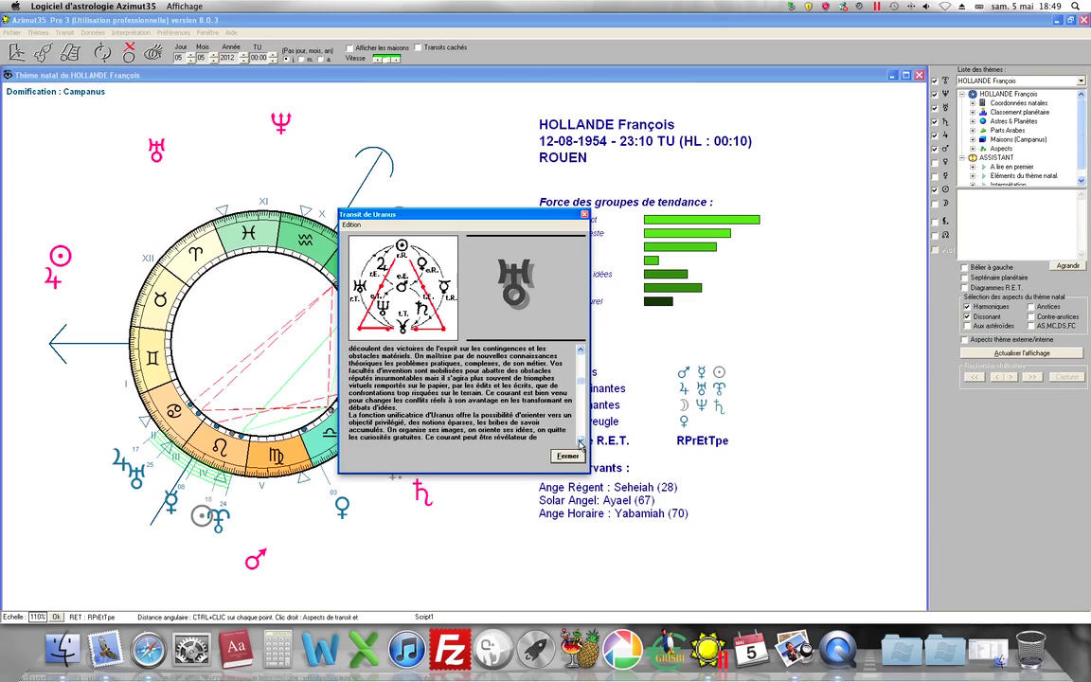
left_click(580, 442)
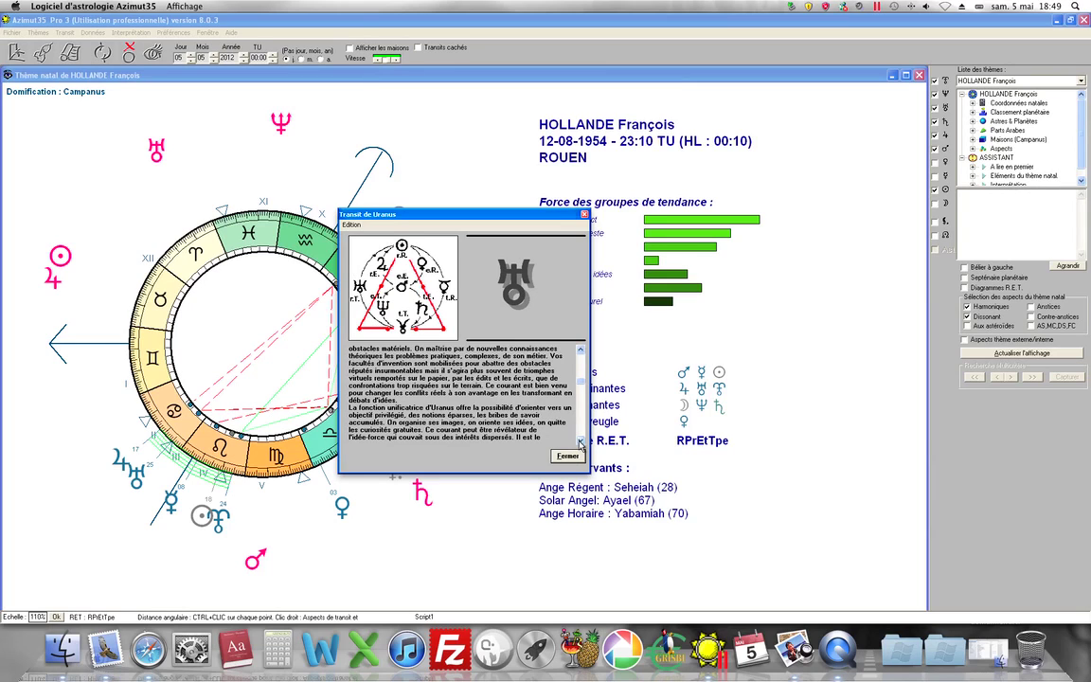
left_click(580, 442)
left_click(580, 442)
left_click(580, 442)
left_click(581, 442)
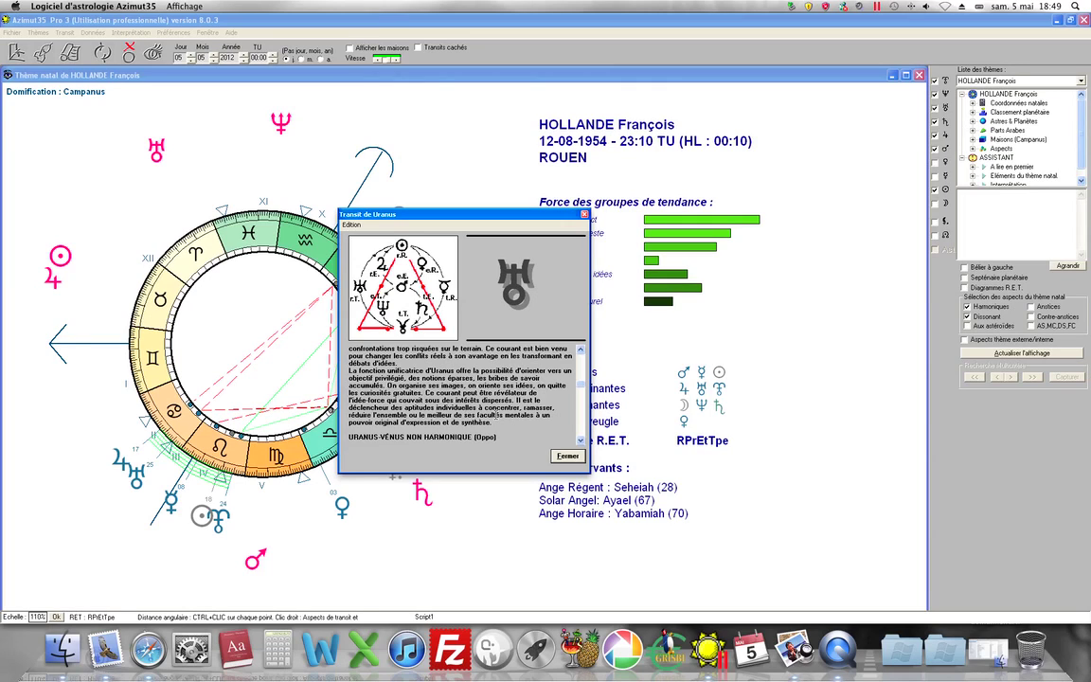
left_click(565, 457)
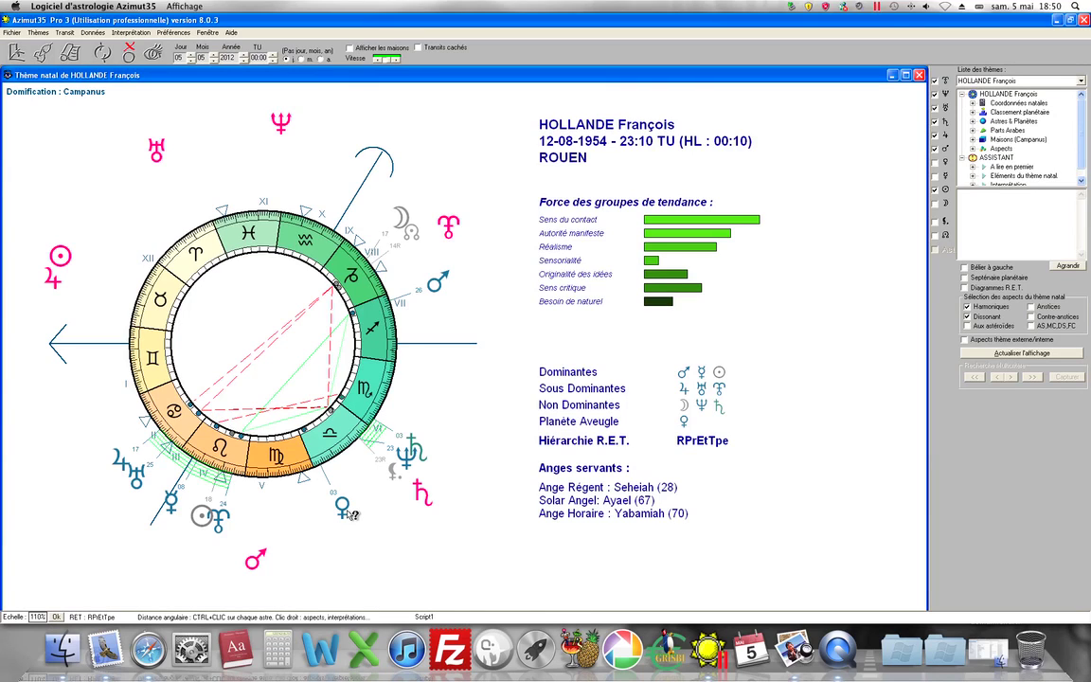
Display the upcoming transits of Jupiter to natal Venus from the chart, and close the forecast study.
left_click(56, 286)
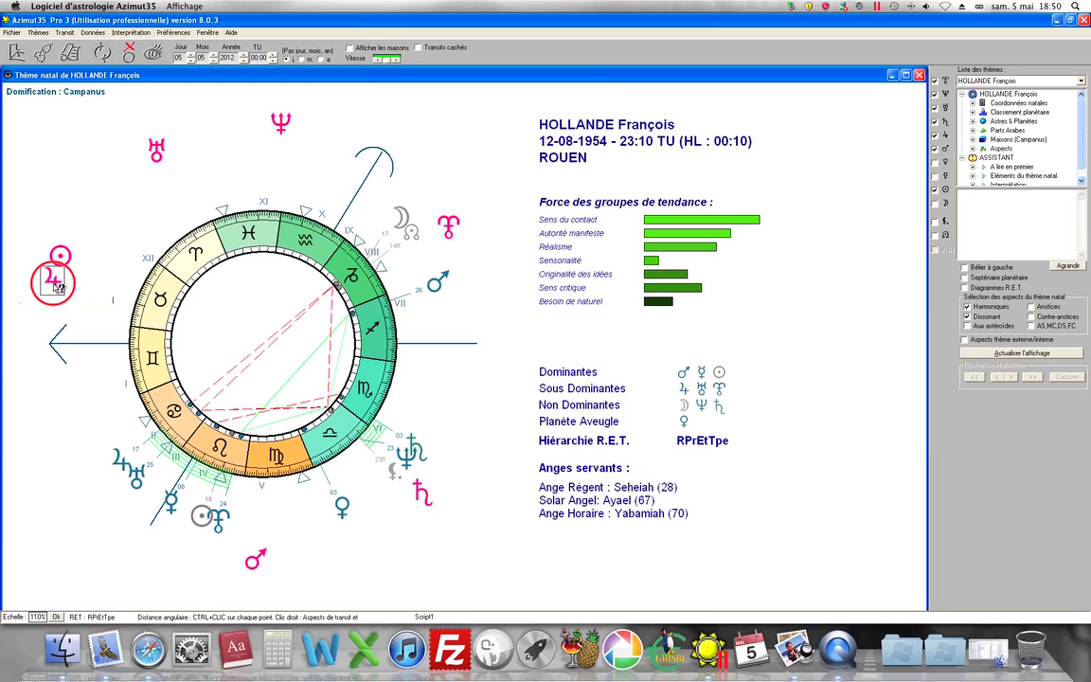
mouse_move(57, 286)
left_mouse_down()
mouse_move(116, 352)
mouse_move(132, 398)
mouse_move(194, 453)
mouse_move(348, 514)
left_mouse_up()
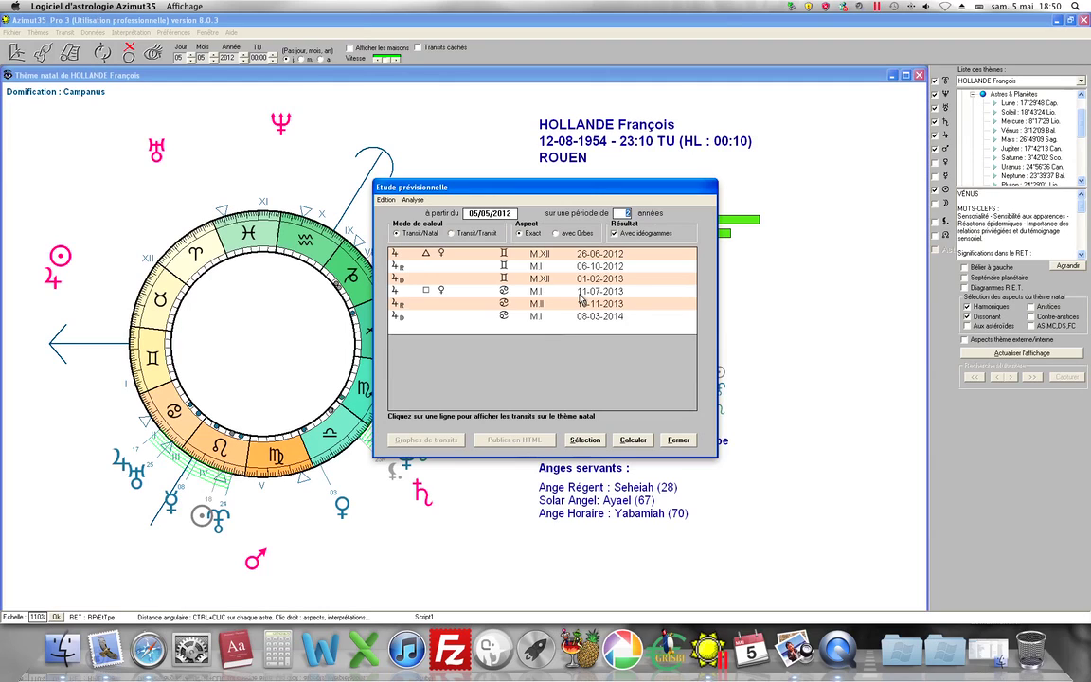
left_click(678, 440)
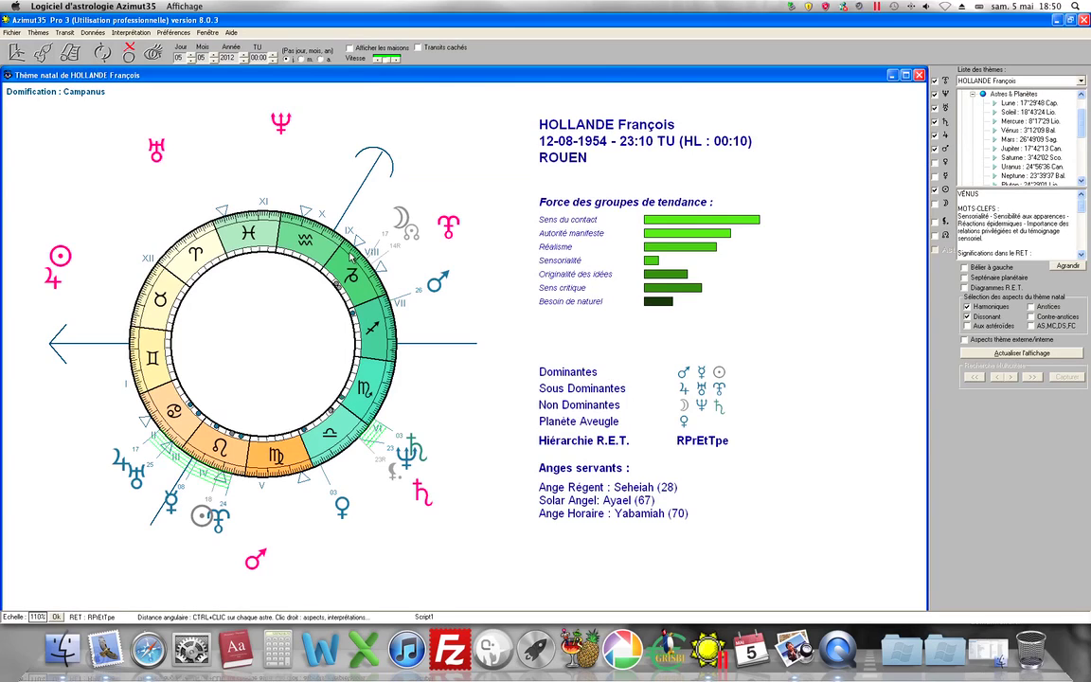
Calculate the chart's forecast study with orbs, adding the 60° and 45° aspects and the AS and MC transited points.
left_click(42, 53)
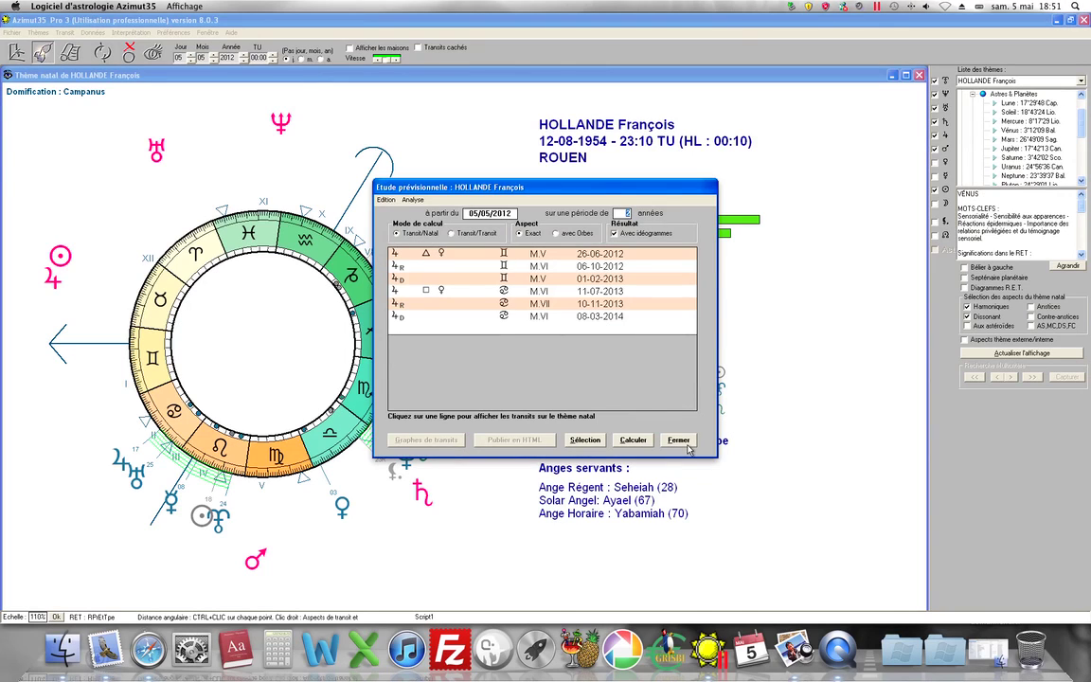
left_click(678, 440)
left_click(40, 52)
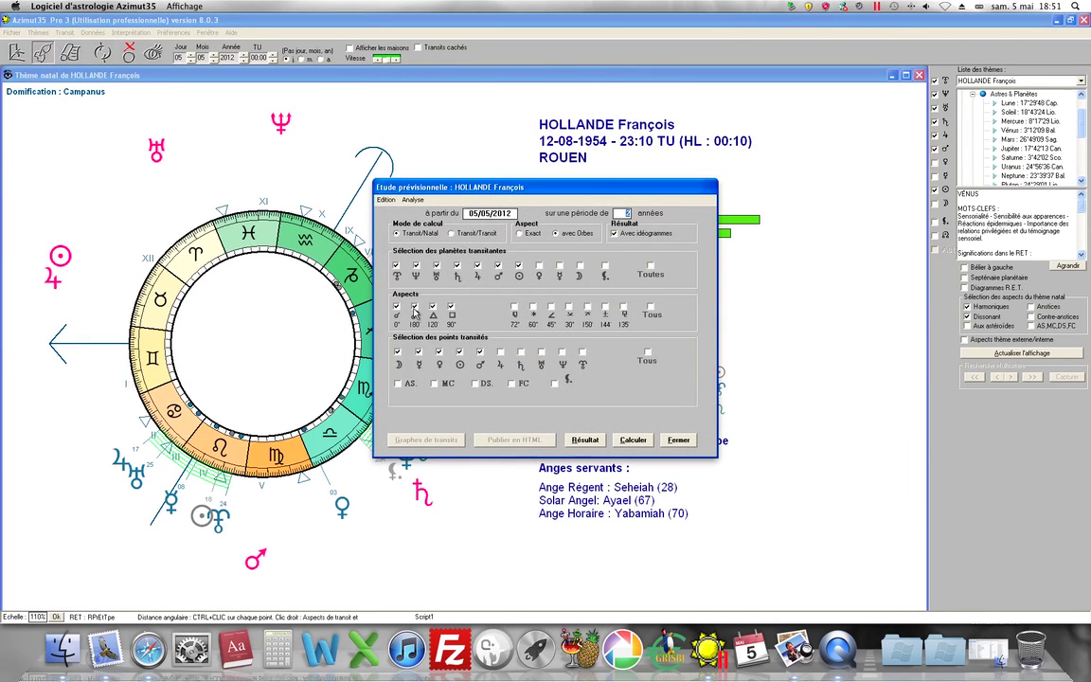
left_click(518, 266)
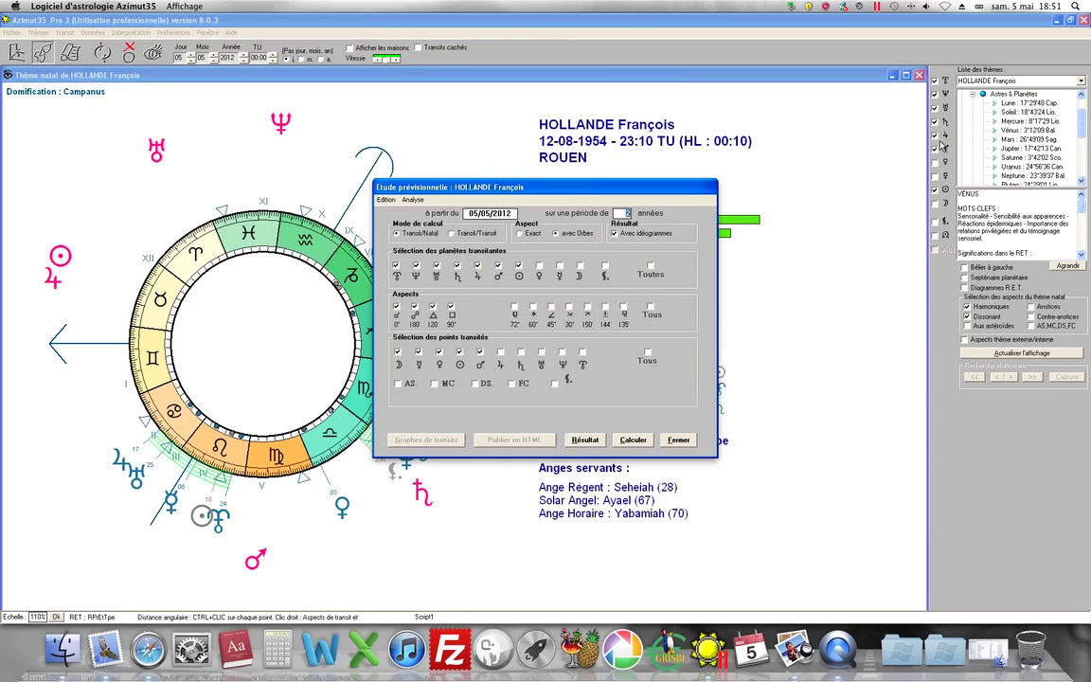
left_click(532, 307)
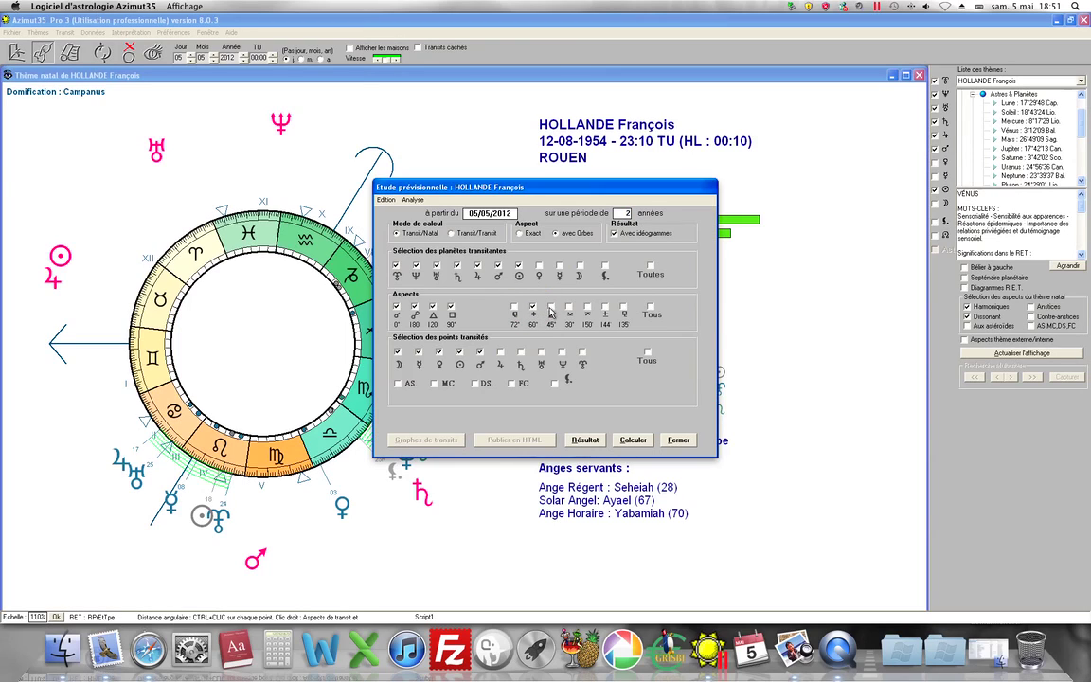
left_click(550, 310)
left_click(398, 383)
left_click(435, 384)
left_click(630, 443)
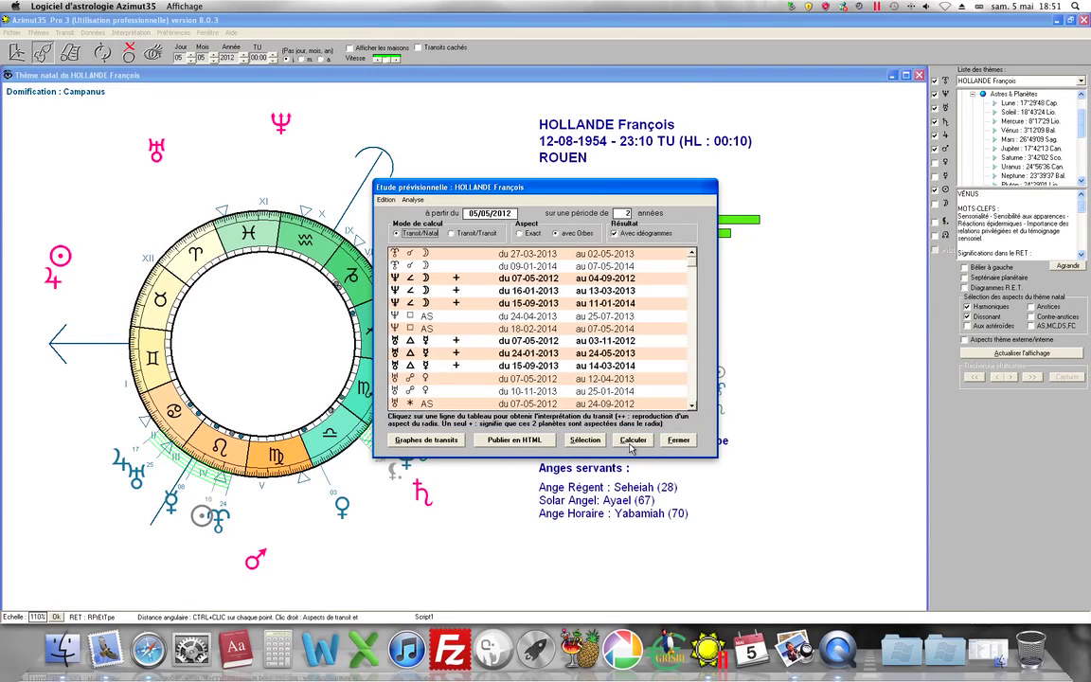
Read the interpretation of Pluto's conjunction to the Moon from the transit results, and close it.
mouse_move(694, 264)
left_mouse_down()
mouse_move(693, 408)
mouse_move(693, 263)
left_mouse_up()
left_click(410, 271)
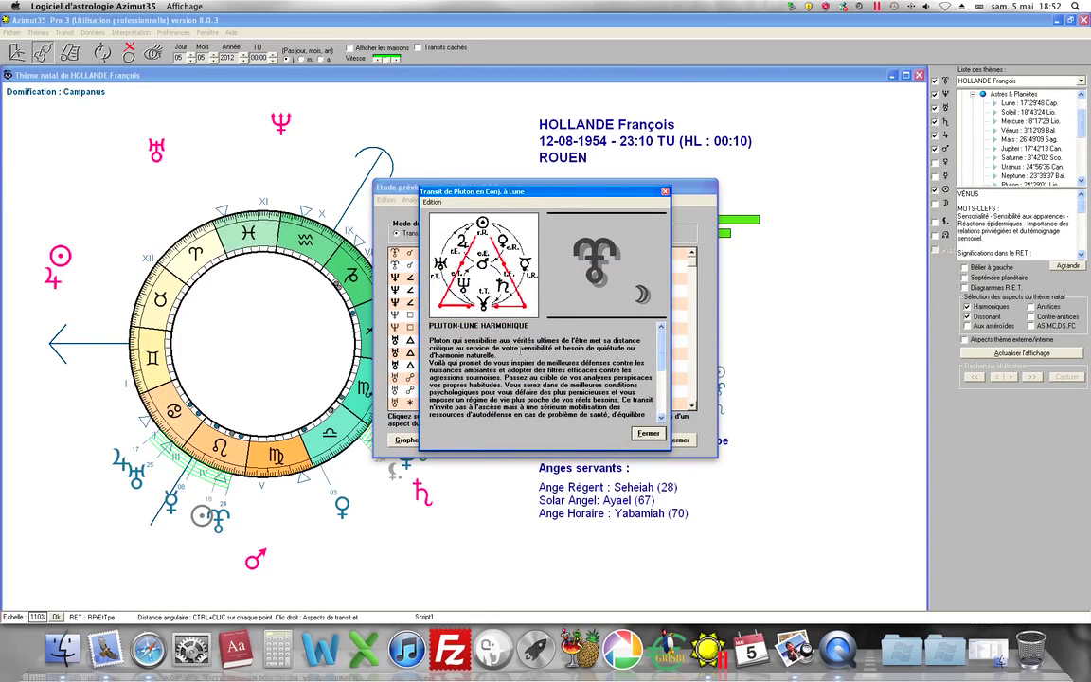
left_click(660, 360)
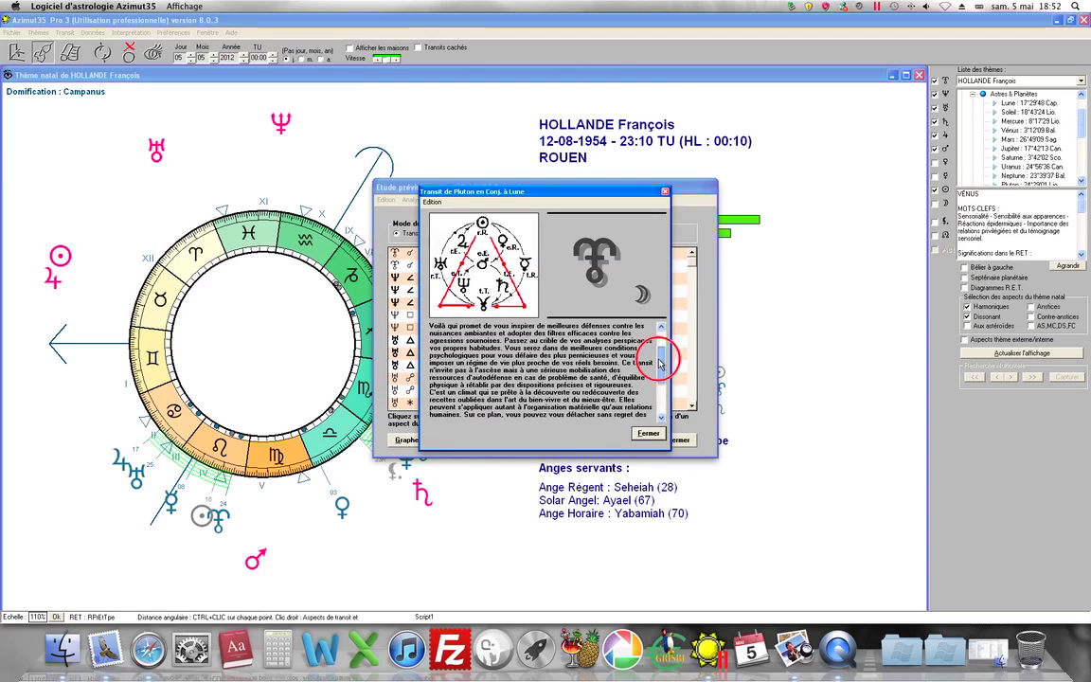
left_click(655, 433)
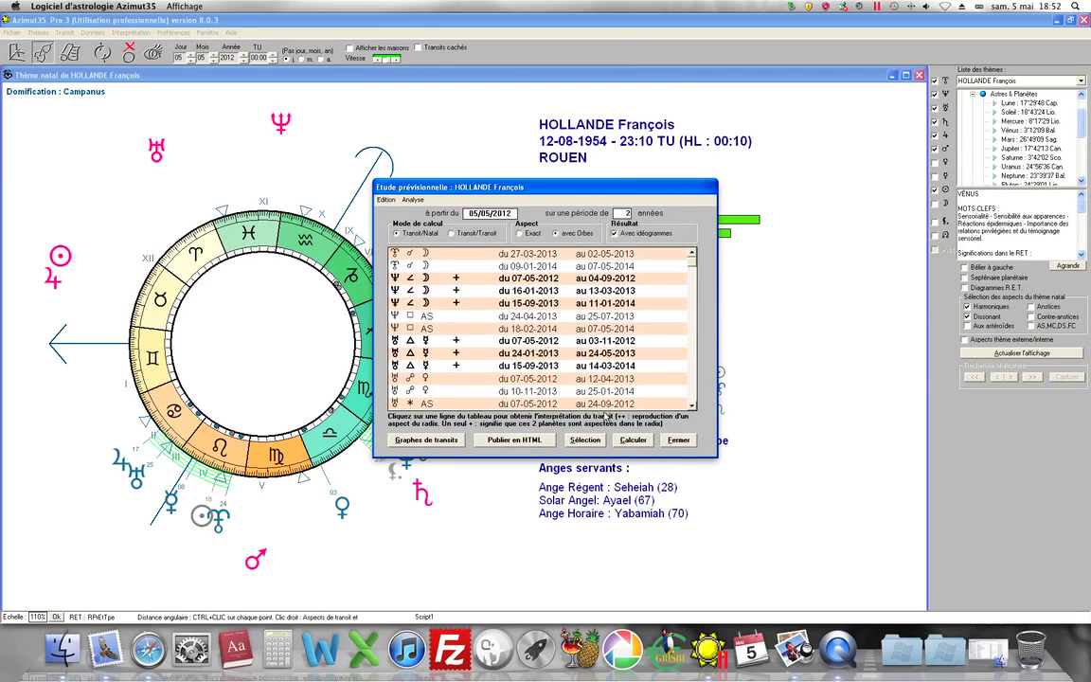
Publish the forecast study as an HTML report, look through it, and open its e-mail sending form.
left_click(529, 444)
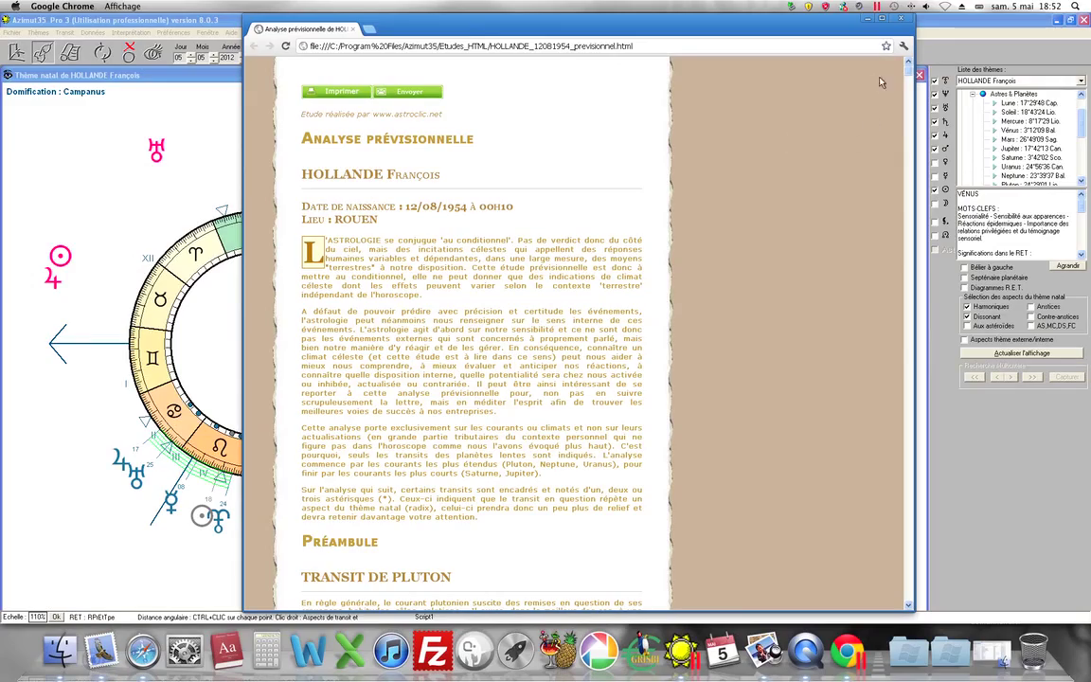
mouse_move(906, 68)
left_mouse_down()
mouse_move(909, 353)
mouse_move(905, 73)
left_mouse_up()
left_click(417, 95)
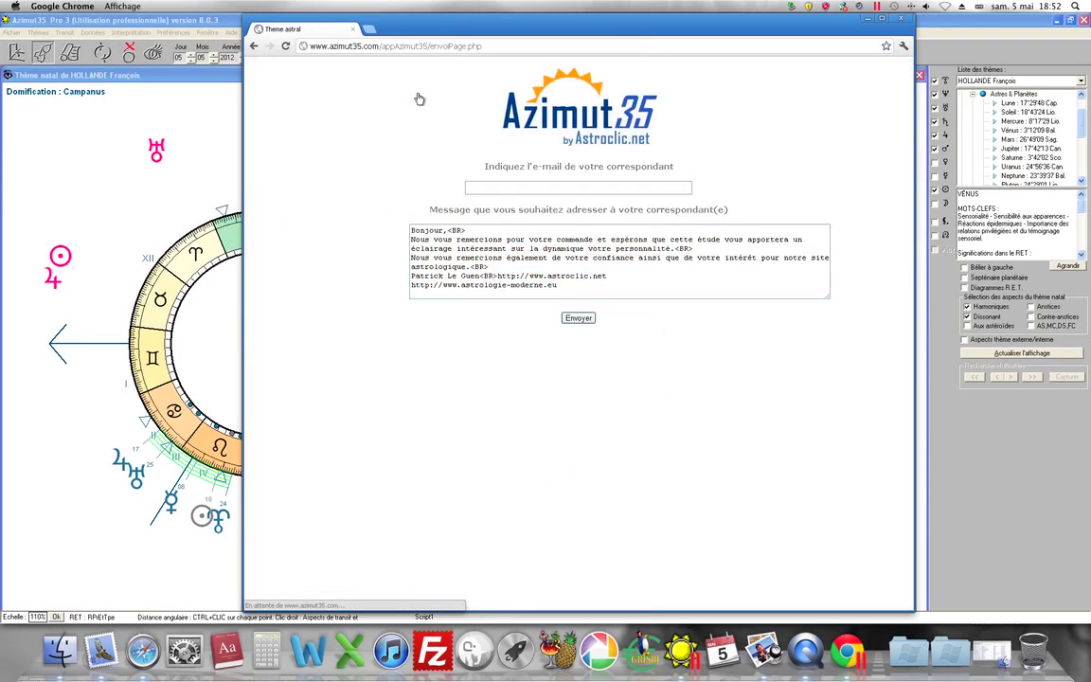
Send the report with the prefilled message to the correspondent's e-mail address, and close the browser and the forecast study.
left_click(500, 191)
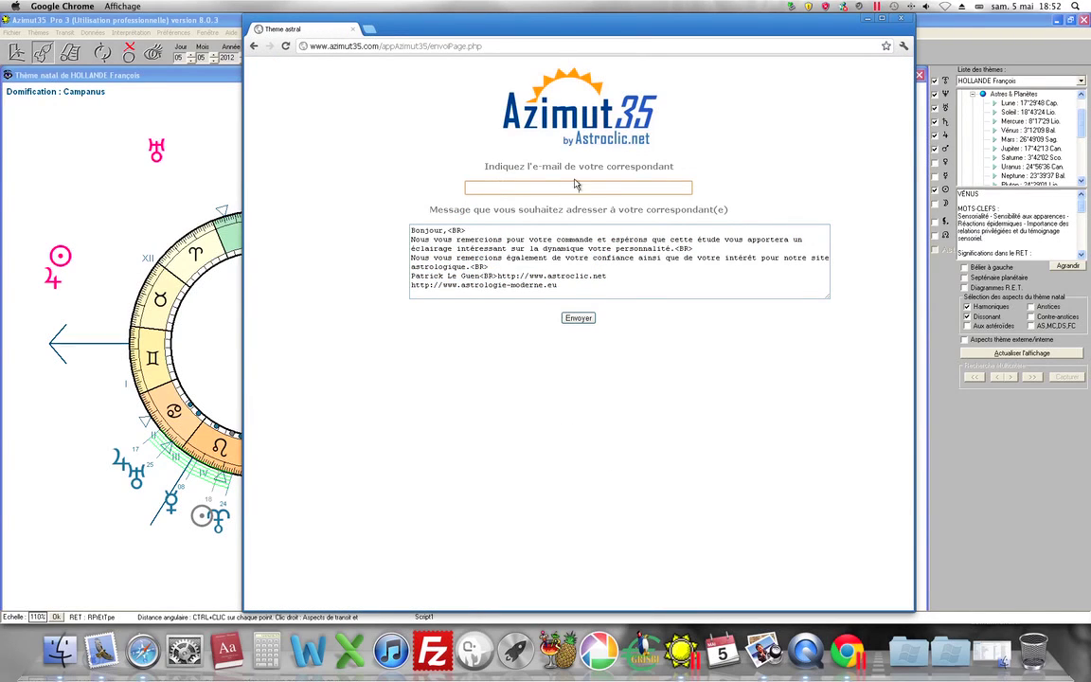
type("leguen")
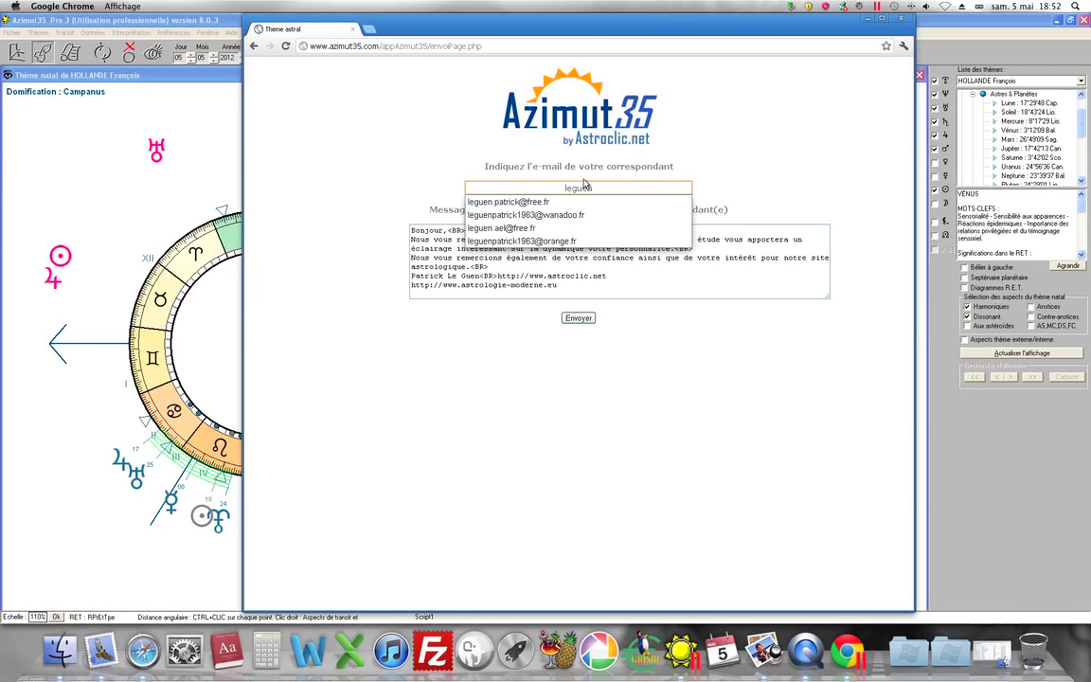
key("Down")
key("Return")
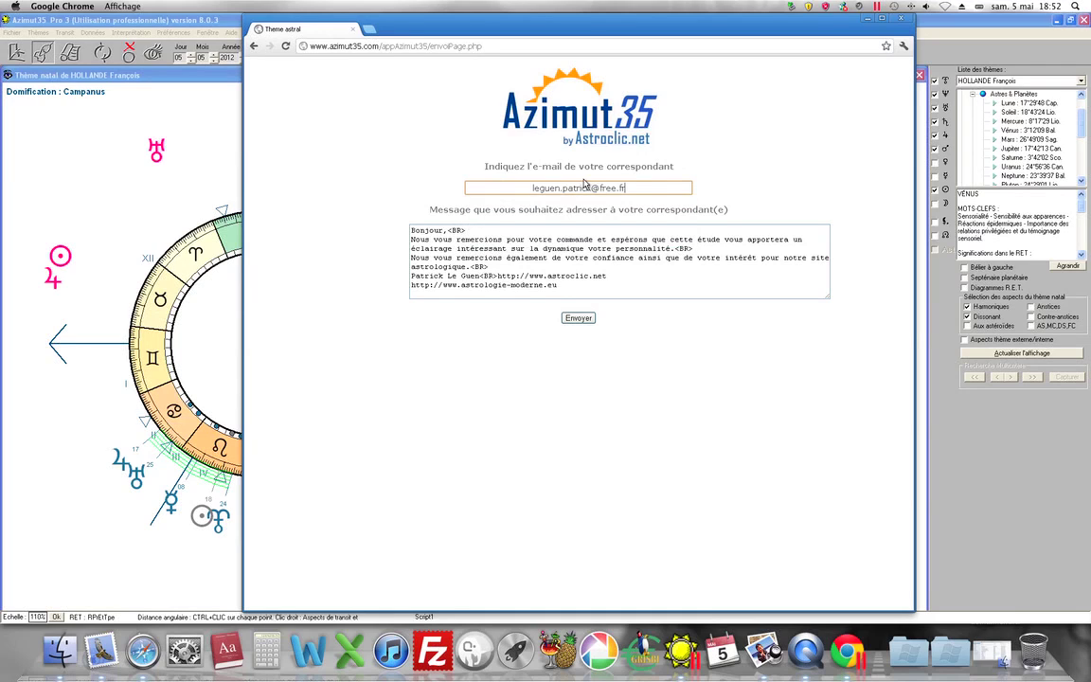
left_click(582, 319)
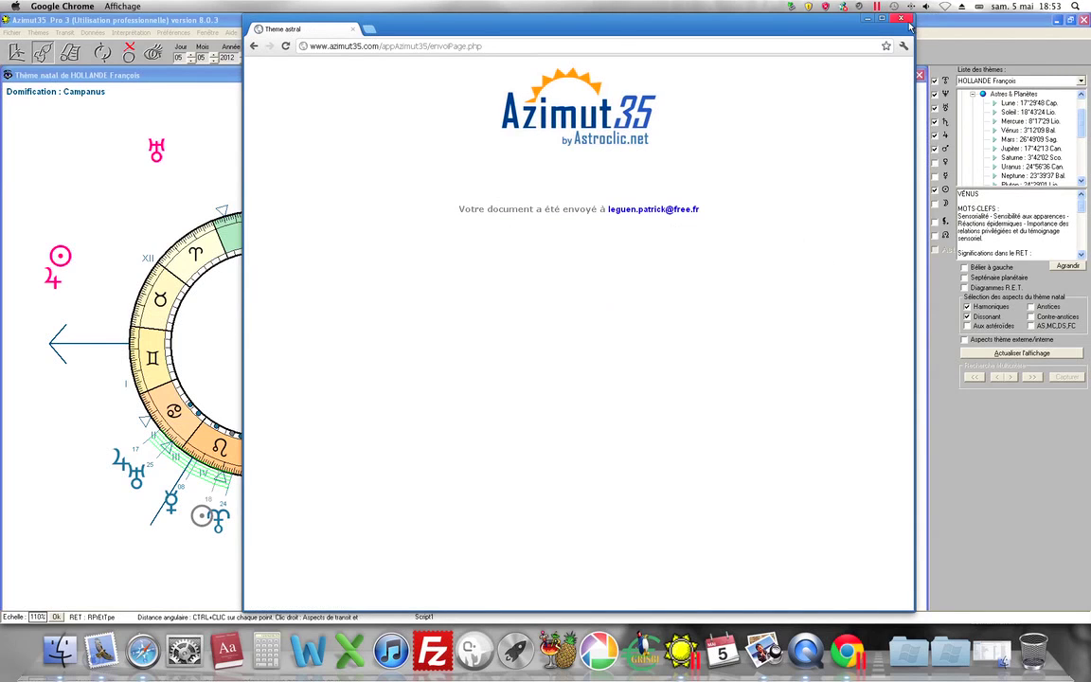
left_click(935, 18)
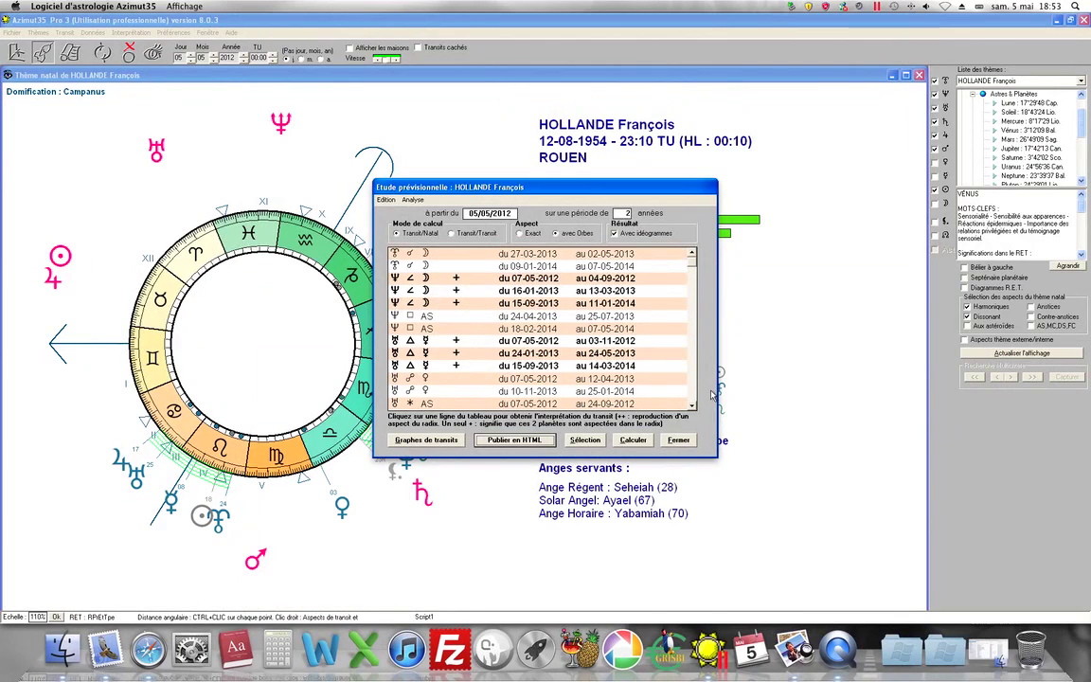
left_click(678, 441)
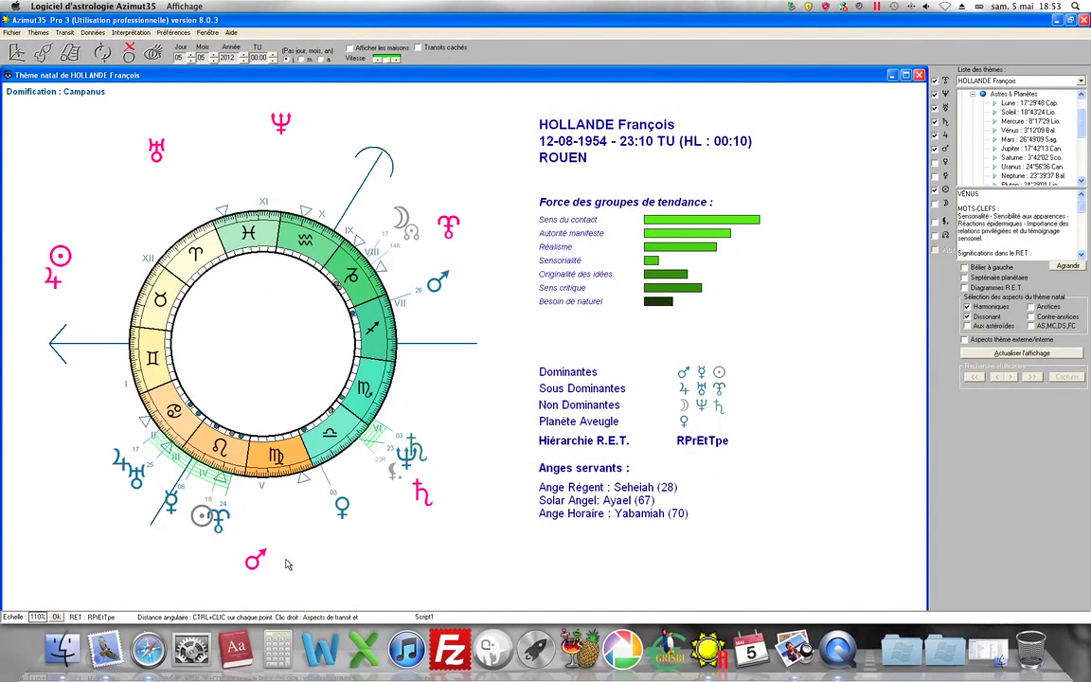
Switch to Mail, fetch new messages, and examine the newly received "Document astrologique" message.
left_click(114, 641)
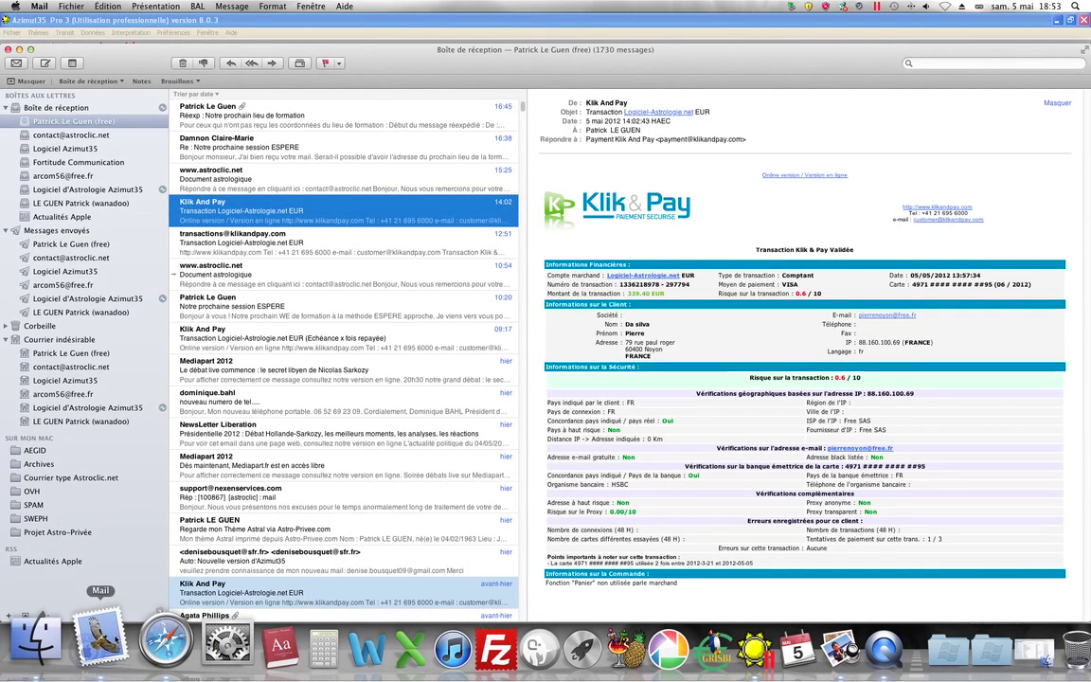
left_click(16, 63)
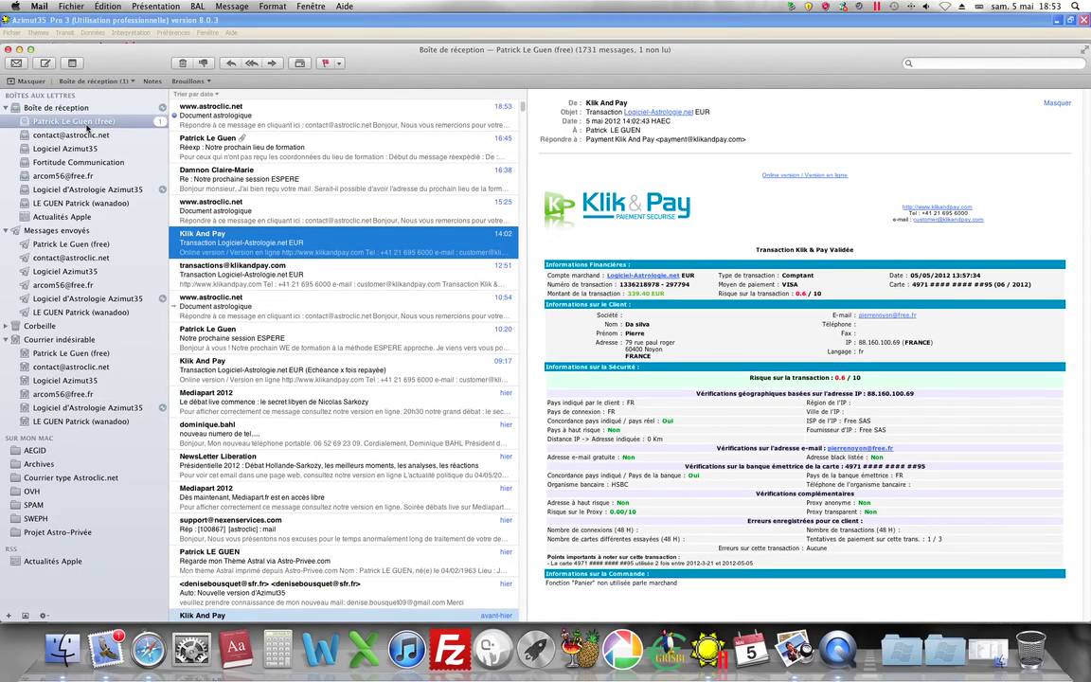
left_click(193, 118)
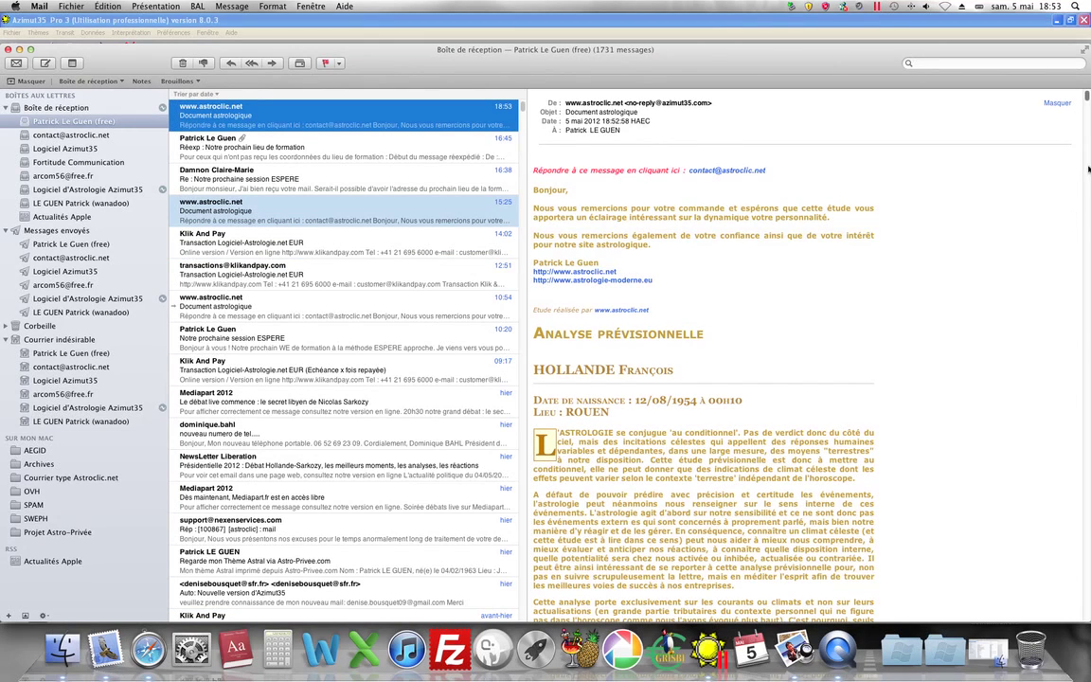
mouse_move(1086, 97)
left_mouse_down()
mouse_move(1086, 268)
mouse_move(1087, 94)
left_mouse_up()
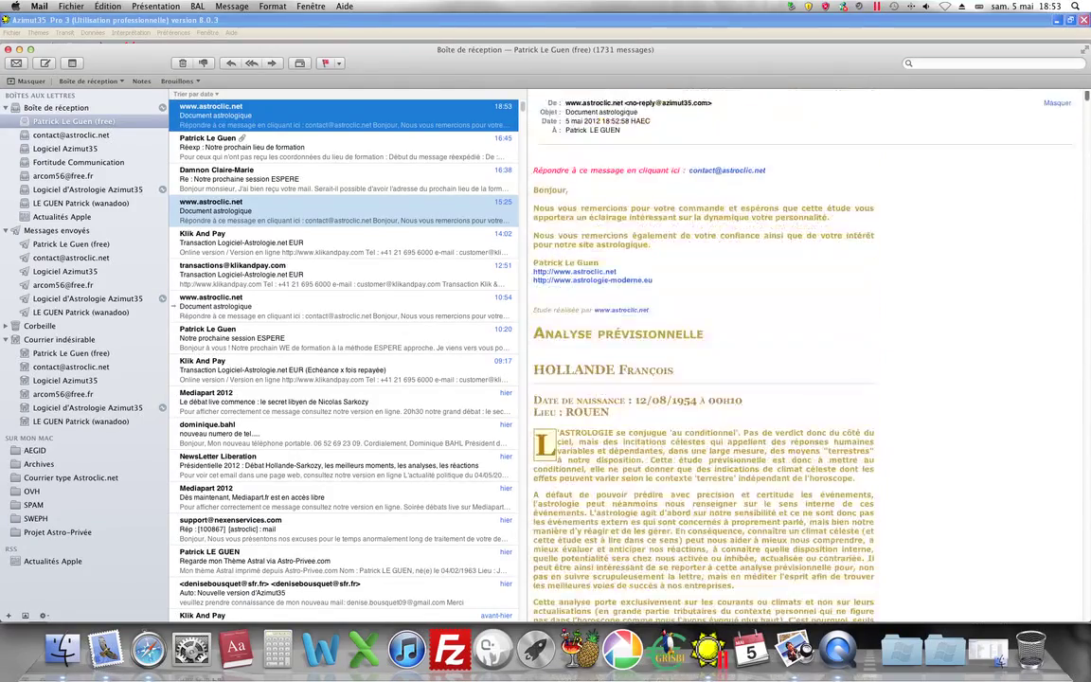